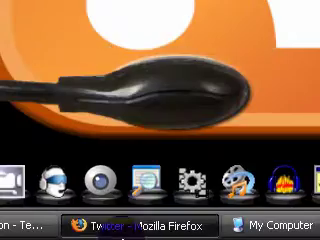
Bring the Firefox Twitter page forward and erase test characters from its status box
left_click(145, 225)
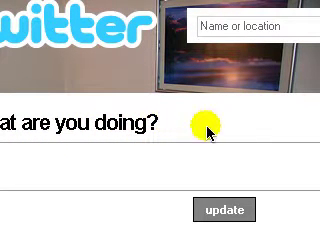
left_click(208, 131)
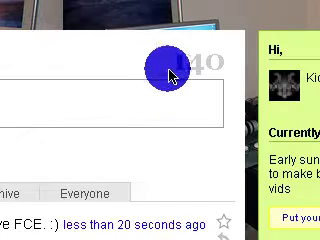
double_click(168, 75)
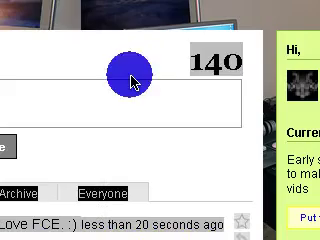
left_click(120, 90)
type("bnvb")
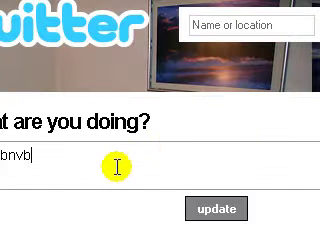
key("BackSpace")
key("BackSpace")
key("BackSpace")
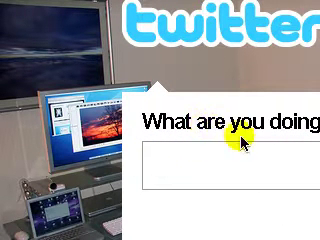
scroll(180, 104, "down", 2)
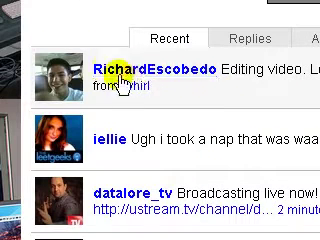
scroll(170, 100, "up", 3)
scroll(170, 95, "up", 3)
scroll(130, 110, "up", 3)
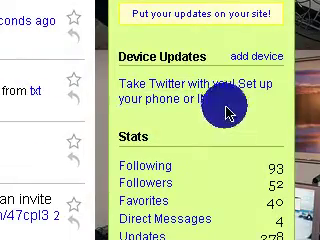
left_click_drag(228, 110, 233, 120)
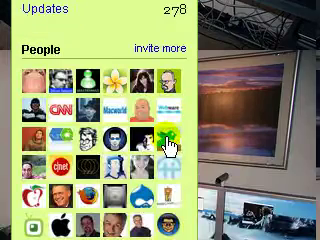
scroll(161, 119, "down", 5)
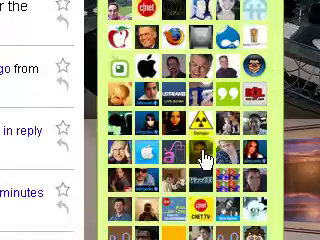
scroll(203, 156, "down", 2)
scroll(220, 145, "up", 2)
scroll(228, 152, "up", 4)
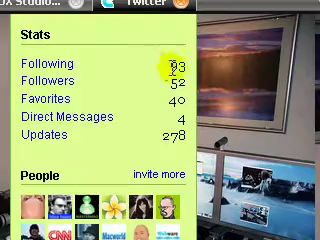
key("ctrl+a")
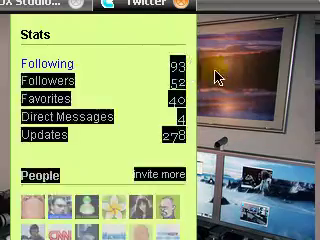
left_click(187, 95)
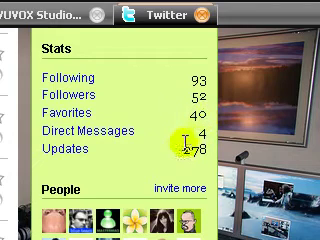
left_click(208, 138)
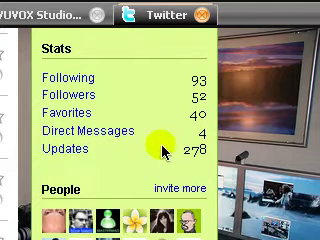
left_click_drag(183, 155, 212, 165)
left_click(212, 165)
scroll(212, 170, "down", 3)
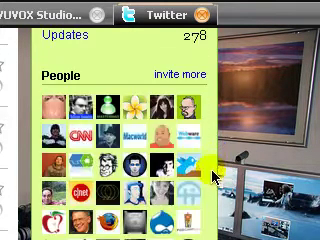
scroll(190, 165, "down", 3)
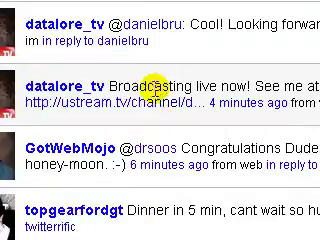
scroll(160, 120, "up", 5)
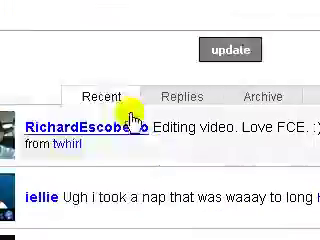
Post the status 'Recording a video on twhirl' from the Twitter web page
left_click(90, 90)
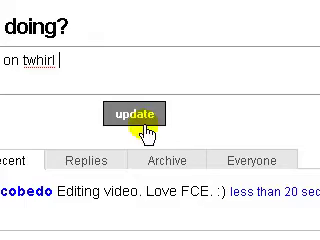
left_click(134, 114)
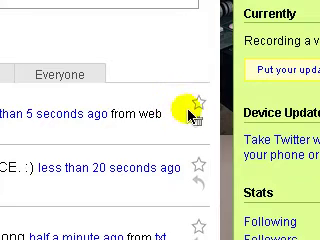
scroll(191, 115, "down", 1)
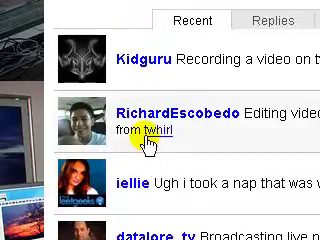
scroll(145, 72, "up", 3)
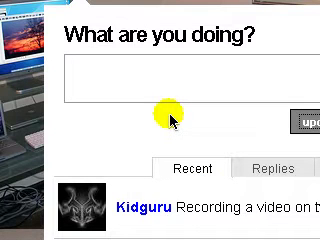
left_click(172, 98)
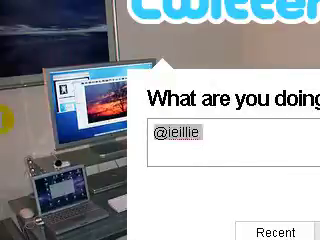
key("ctrl+a")
key("BackSpace")
scroll(227, 155, "down", 3)
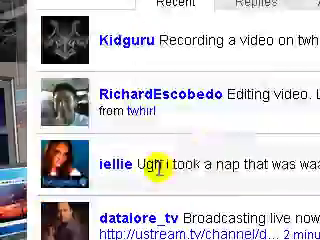
scroll(158, 168, "down", 3)
scroll(155, 120, "down", 3)
scroll(155, 105, "down", 3)
scroll(210, 105, "down", 3)
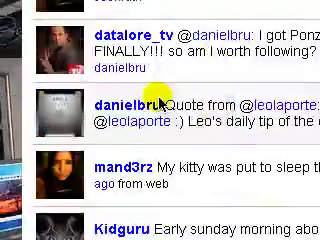
scroll(160, 100, "down", 2)
scroll(90, 125, "down", 2)
scroll(195, 95, "down", 2)
scroll(208, 125, "down", 2)
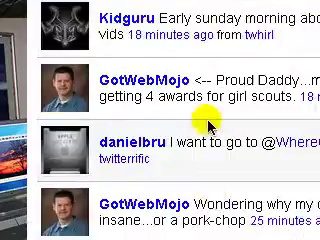
scroll(210, 118, "down", 2)
scroll(210, 118, "up", 5)
scroll(208, 96, "up", 2)
scroll(208, 96, "up", 3)
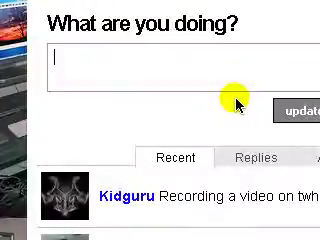
scroll(235, 105, "down", 2)
scroll(155, 160, "down", 1)
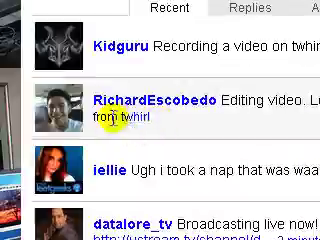
left_click_drag(120, 117, 93, 117)
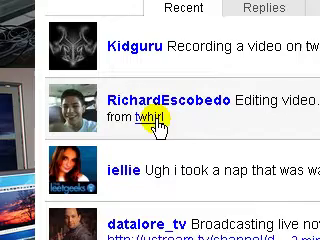
scroll(178, 118, "down", 3)
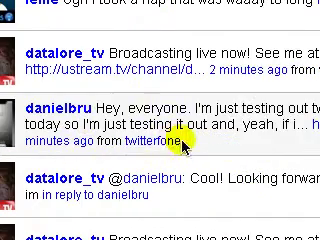
scroll(160, 70, "down", 3)
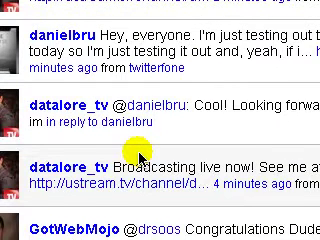
scroll(140, 155, "down", 1)
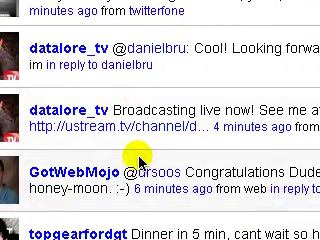
scroll(156, 160, "down", 1)
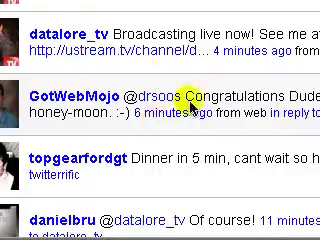
scroll(200, 80, "down", 2)
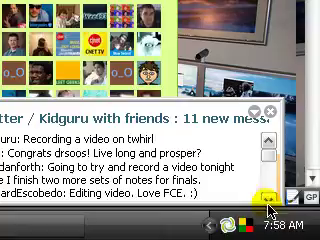
Bring up twhirl, minimise Firefox, reposition the twhirl window and focus its tweet box
left_click(230, 228)
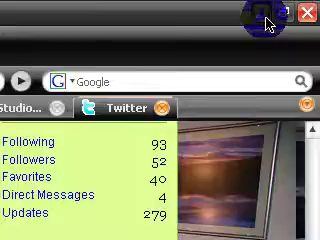
left_click(285, 12)
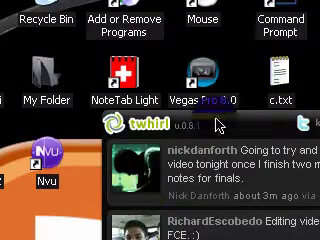
left_click_drag(218, 124, 185, 120)
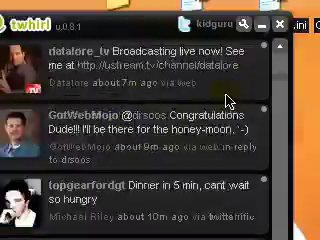
scroll(228, 98, "up", 3)
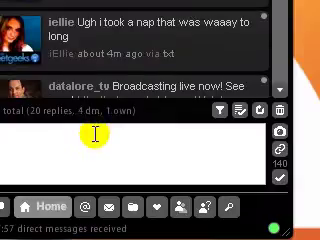
left_click(95, 135)
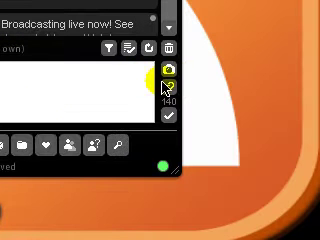
left_click(169, 88)
type("www.youtube.com/lakercoolman")
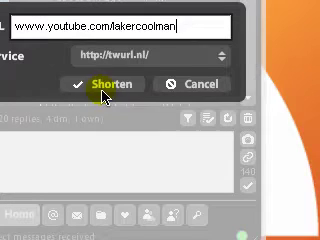
left_click(103, 88)
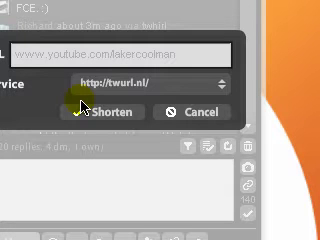
left_click(88, 115)
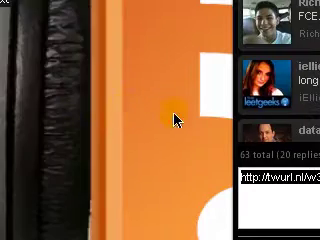
Delete the shortened link from the tweet box and return to the Home timeline
left_click_drag(171, 90, 40, 88)
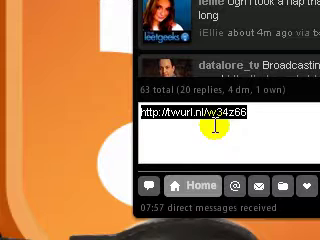
key("Delete")
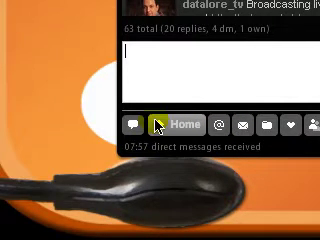
left_click(157, 125)
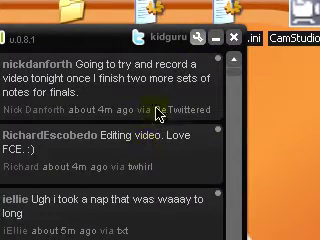
Enable Pownce cross-posting with its username and password, and save the account settings
left_click(198, 121)
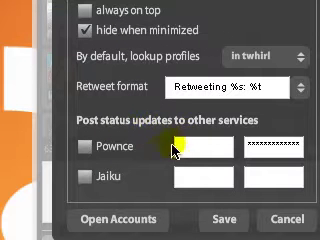
left_click(84, 147)
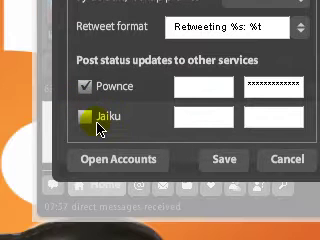
left_click(186, 88)
type("kidguru")
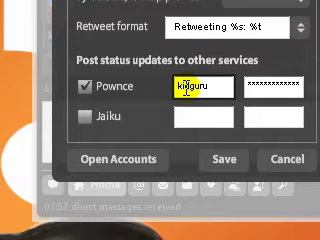
left_click(224, 159)
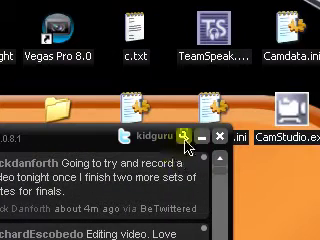
Review the Visual, Notify and Network configuration tabs, then save and close
left_click(184, 136)
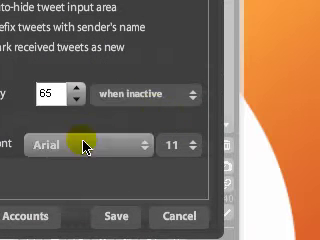
left_click(86, 146)
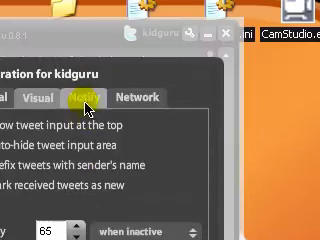
left_click(84, 98)
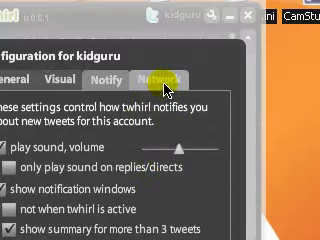
left_click(160, 80)
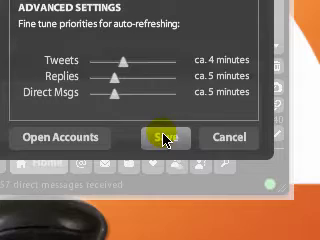
left_click(166, 137)
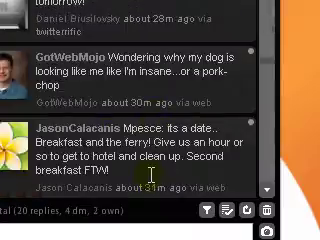
scroll(183, 160, "up", 3)
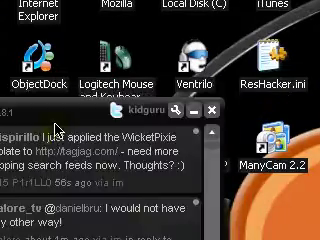
Drag the twhirl window back into full view on the desktop
left_click_drag(57, 120, 224, 85)
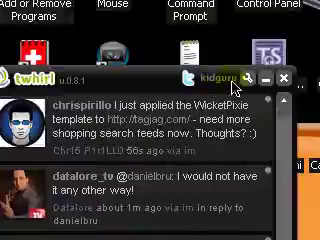